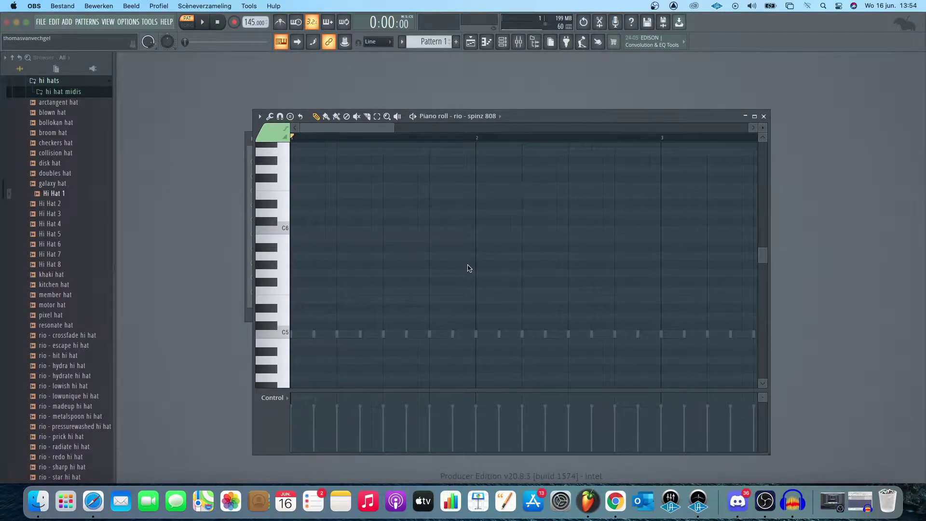
- Play back the existing 808 pattern from the channel rack
click(763, 117)
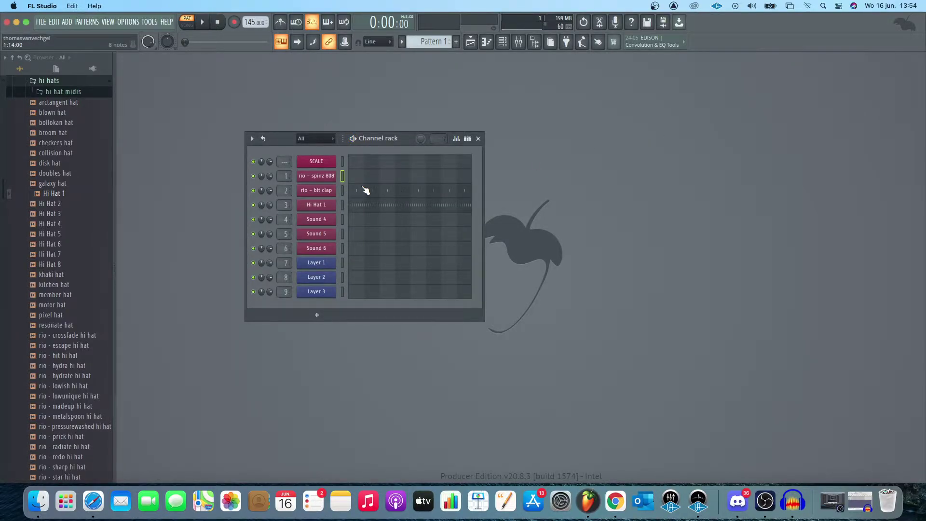
key(space)
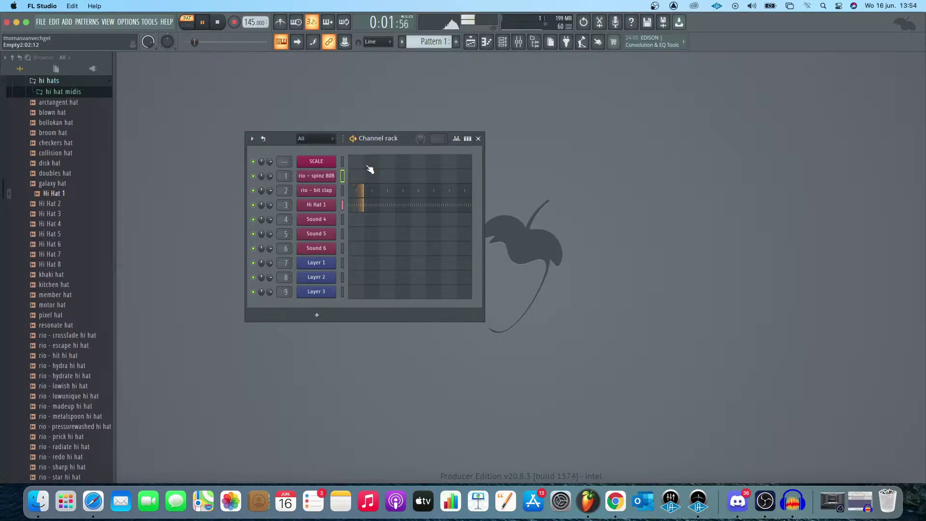
key(space)
- Place a C#5 note at the start of the 808 pattern and audition it
key(F7)
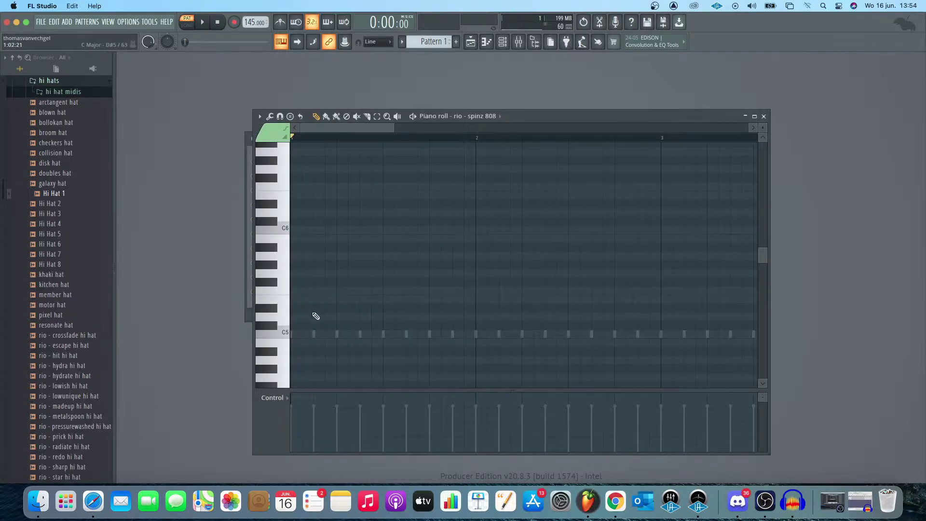
click(313, 327)
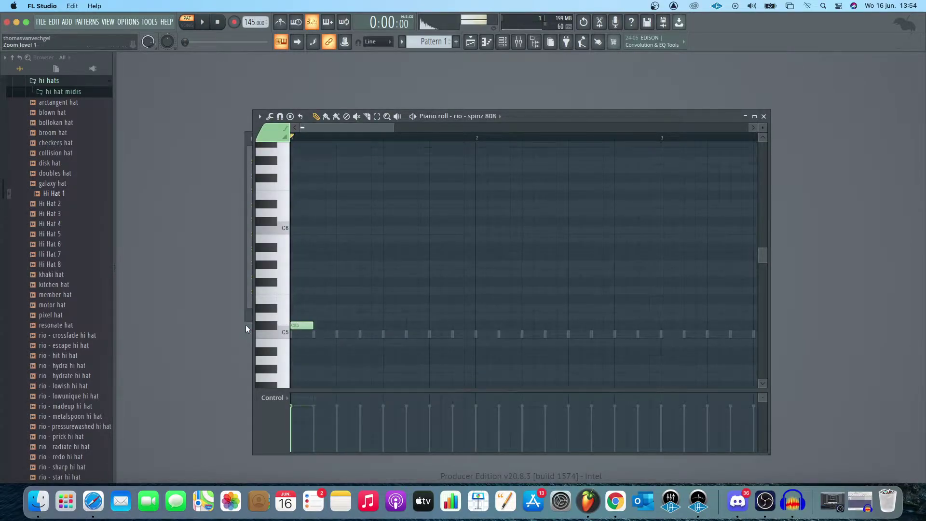
key(space)
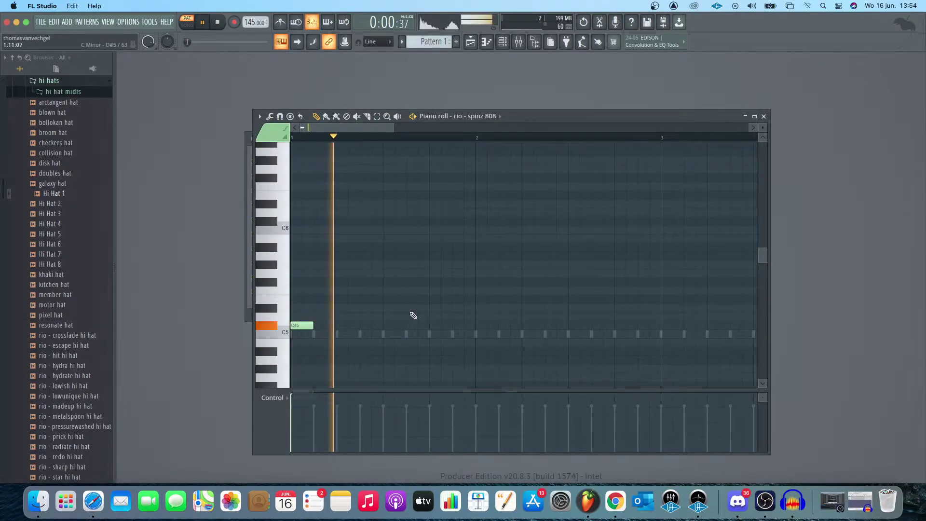
key(space)
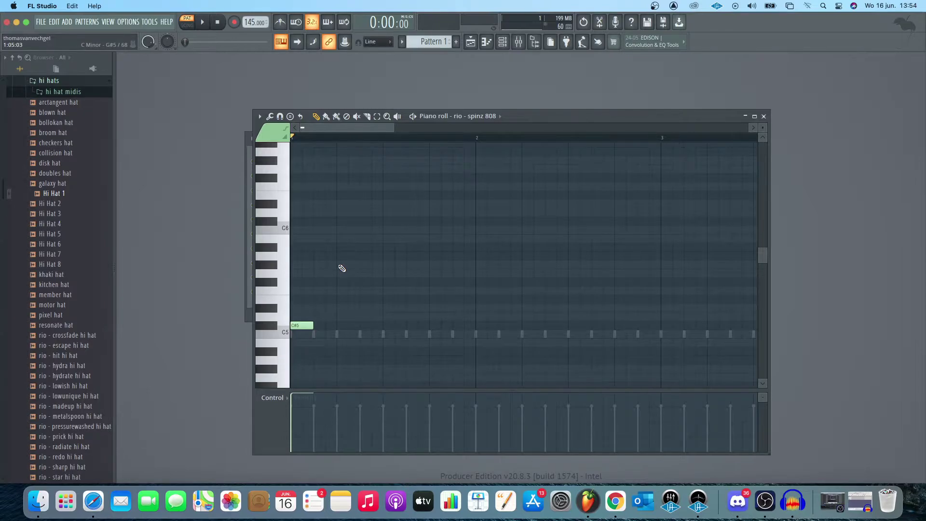
- Add a later C#5, an A5 and an F#5 note during playback
key(space)
click(432, 327)
click(498, 230)
mouse_move(496, 234)
mouse_down()
mouse_move(540, 256)
mouse_move(576, 259)
mouse_move(528, 256)
mouse_up()
click(598, 283)
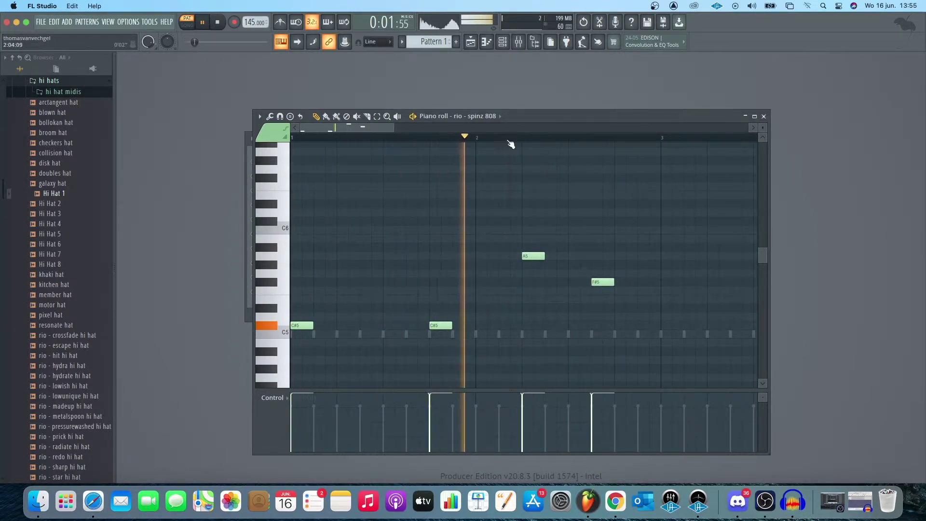
- Review the 808 channel's polyphony and group settings, then close them
click(763, 116)
click(296, 173)
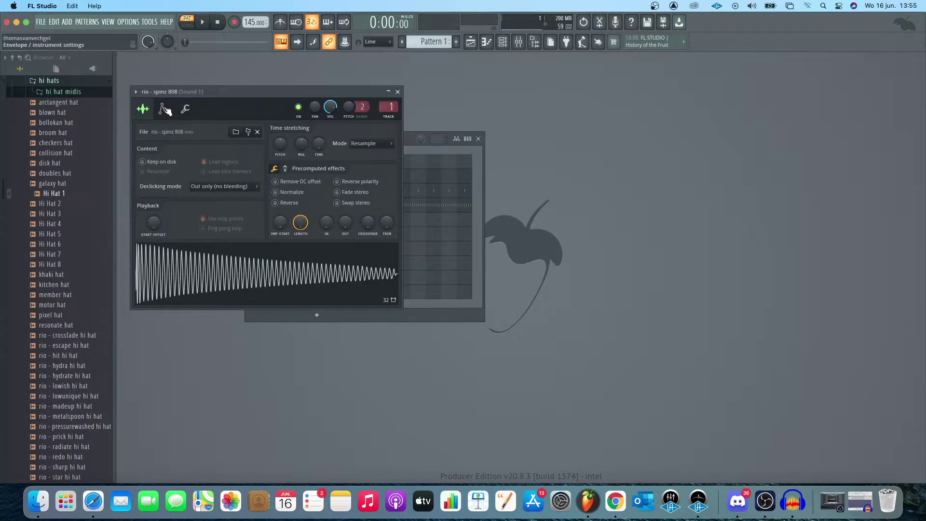
click(185, 109)
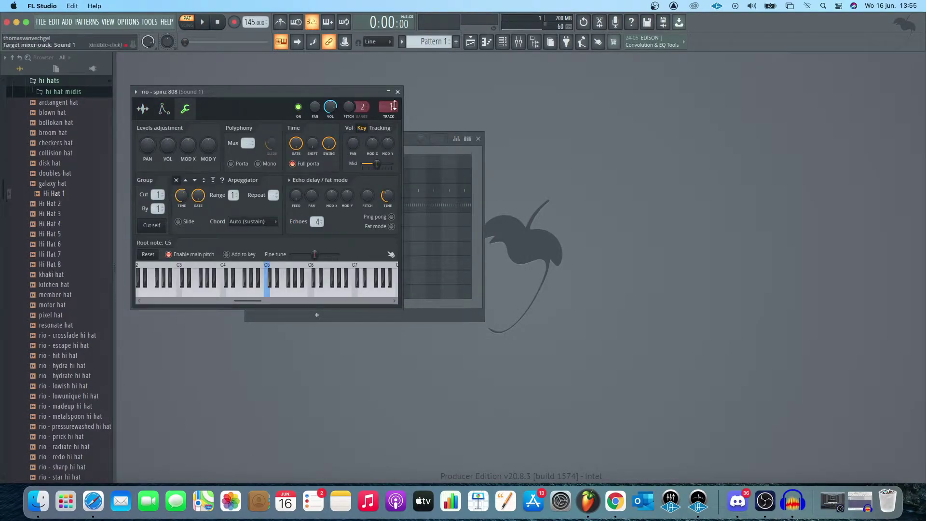
click(397, 91)
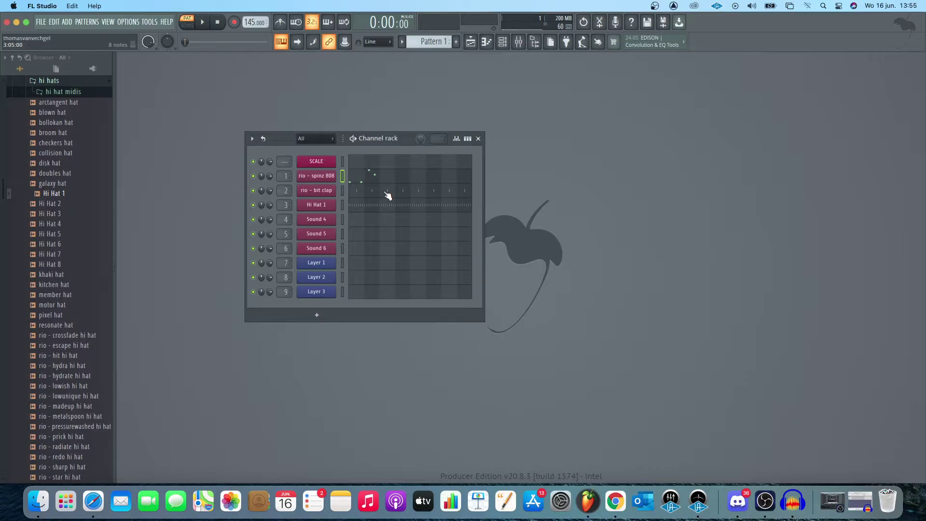
- Play the eight-bar 808 phrase from the piano roll, then stop
key(F7)
key(space)
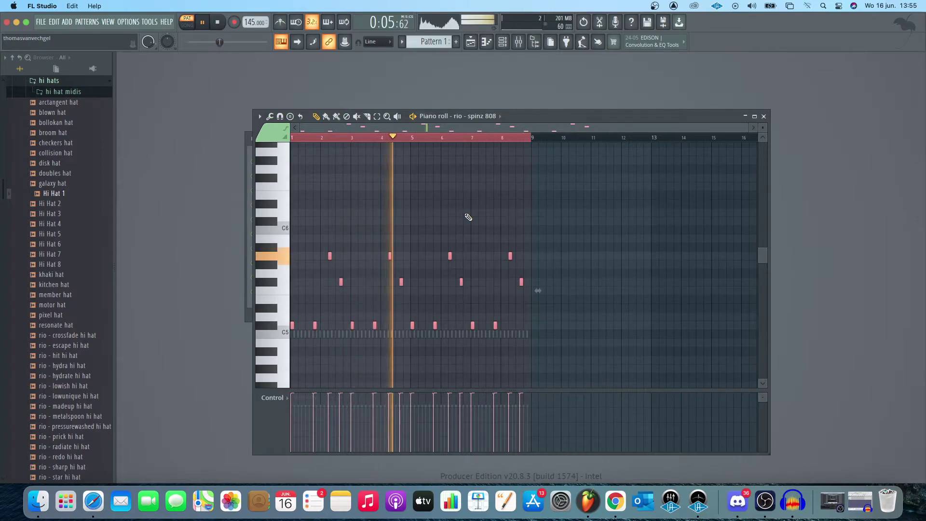
key(space)
- Insert Fruity Soft Clipper into an empty effect slot on the Master track
click(764, 118)
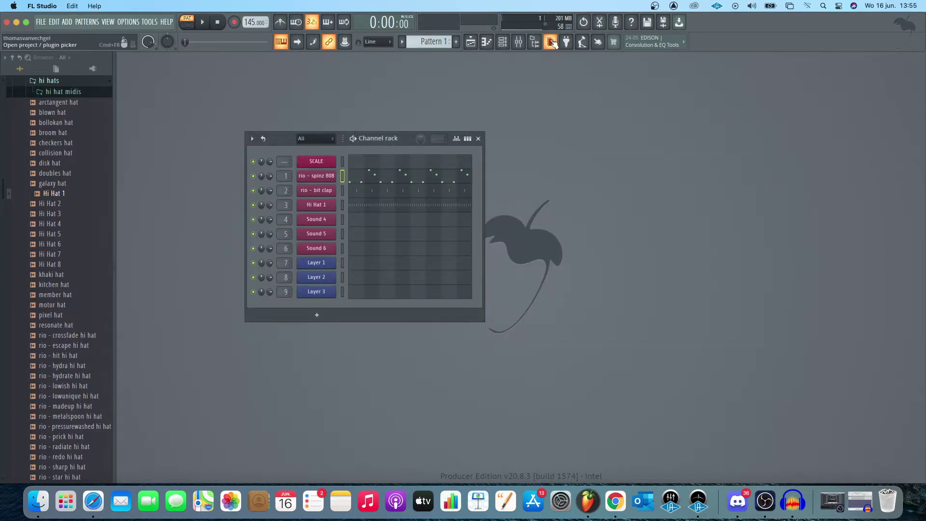
click(518, 41)
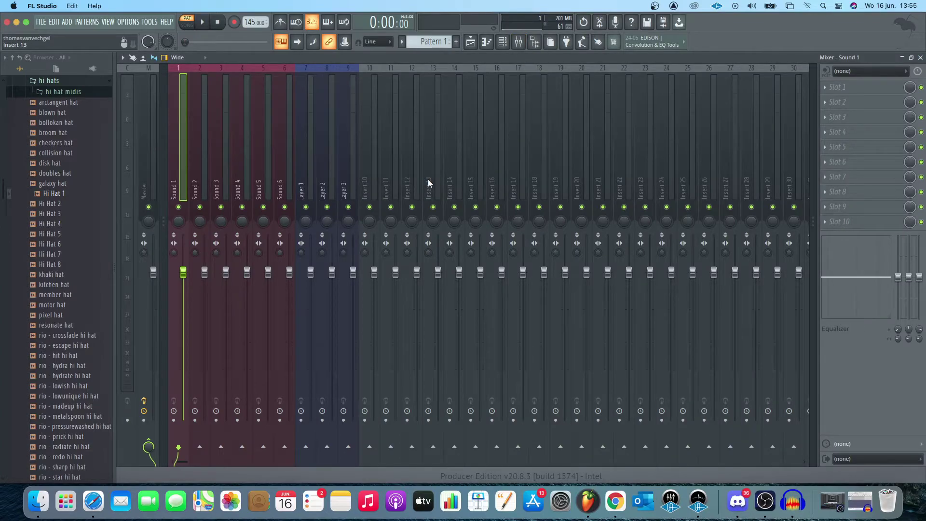
click(148, 145)
click(842, 223)
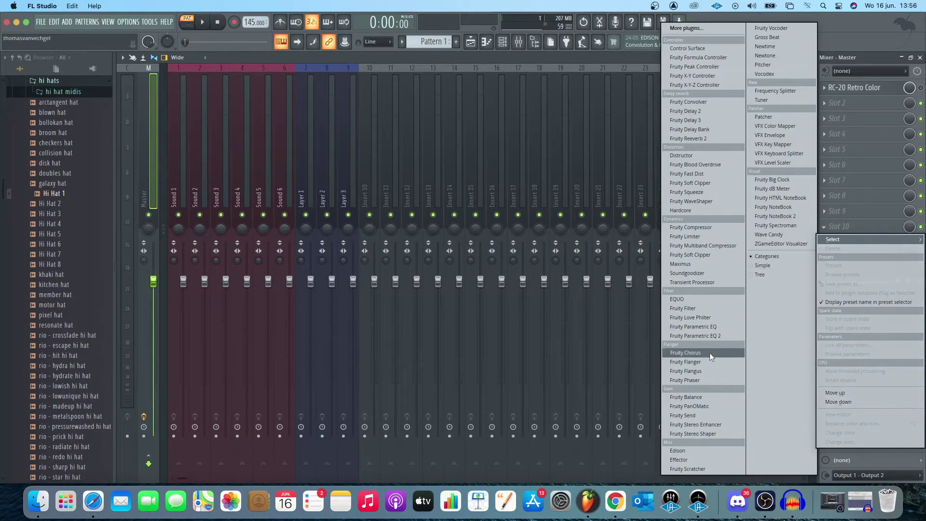
click(711, 257)
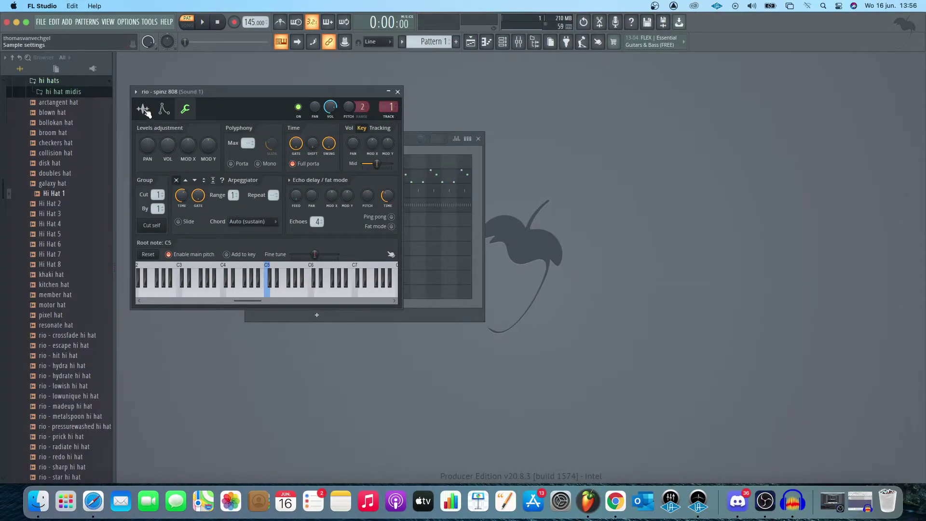
- Raise the 808 sample's precomputed Boost to 5%, play the pattern, and close the settings
click(144, 109)
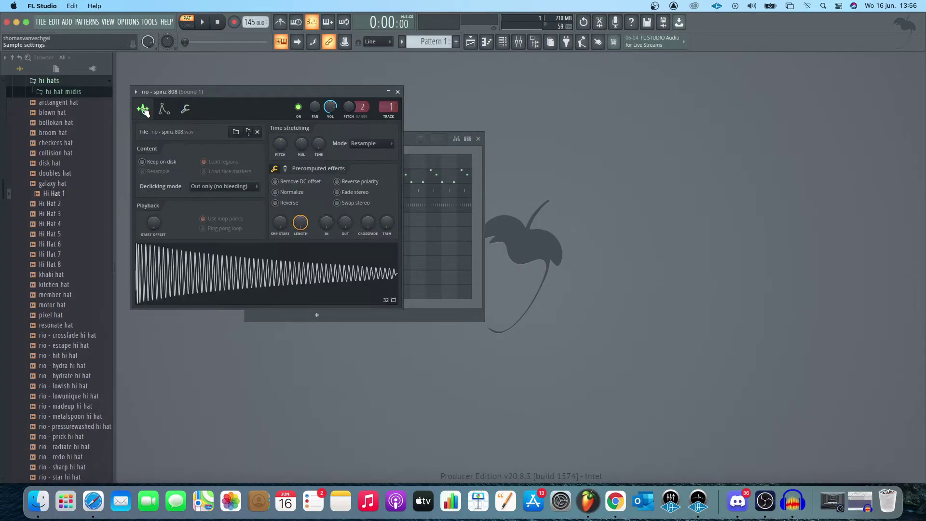
click(287, 169)
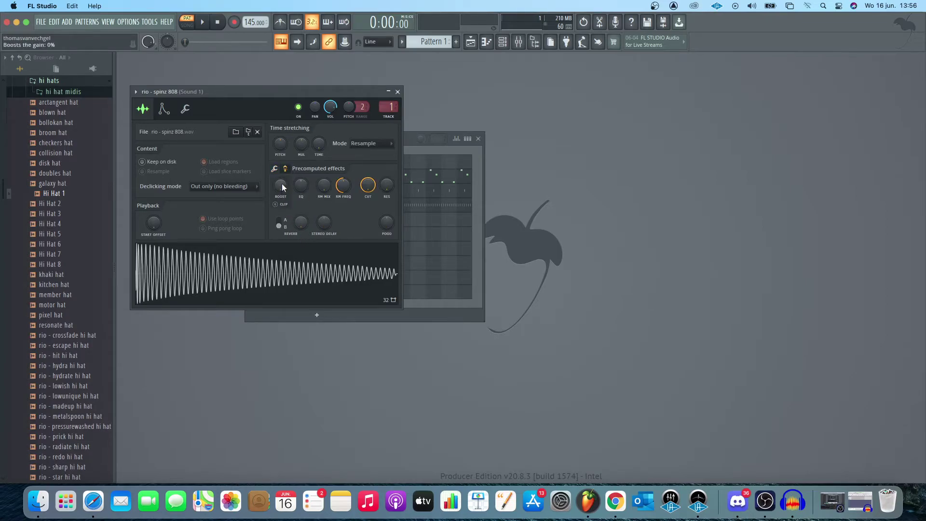
drag(280, 184, 280, 177)
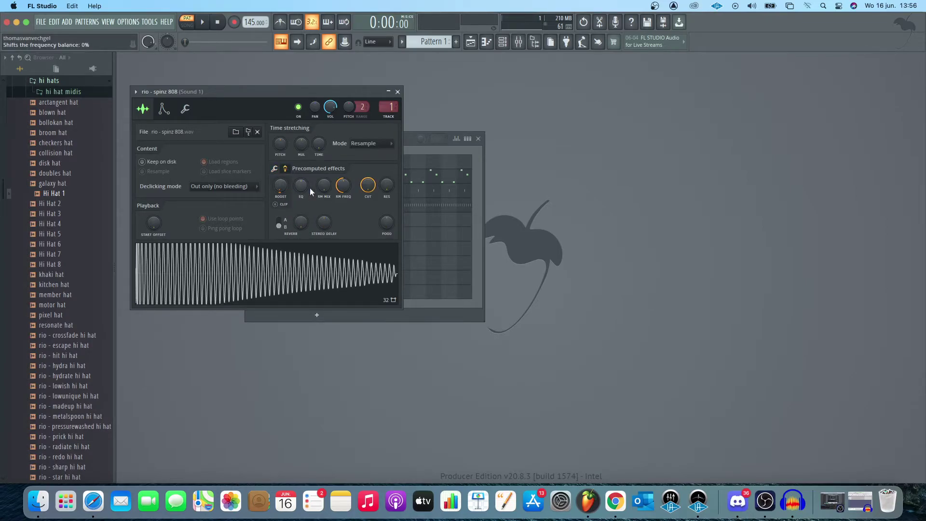
key(space)
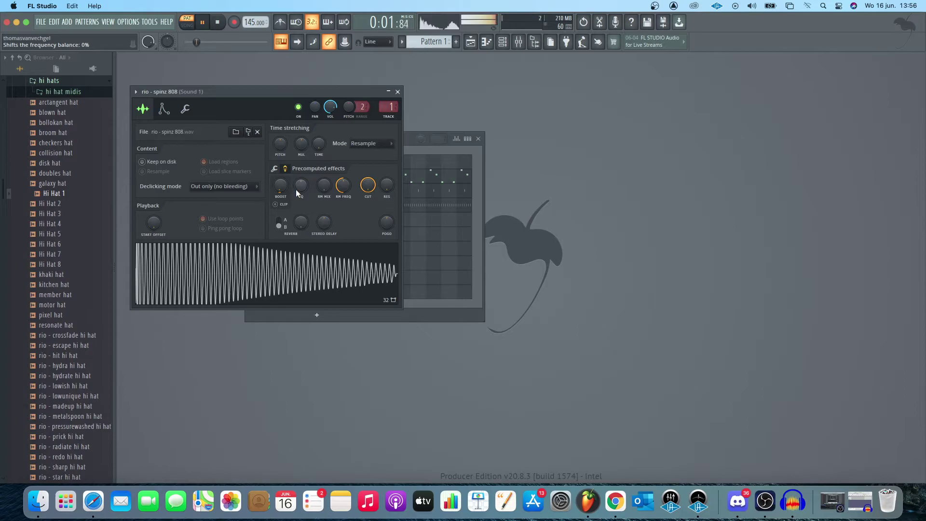
click(397, 91)
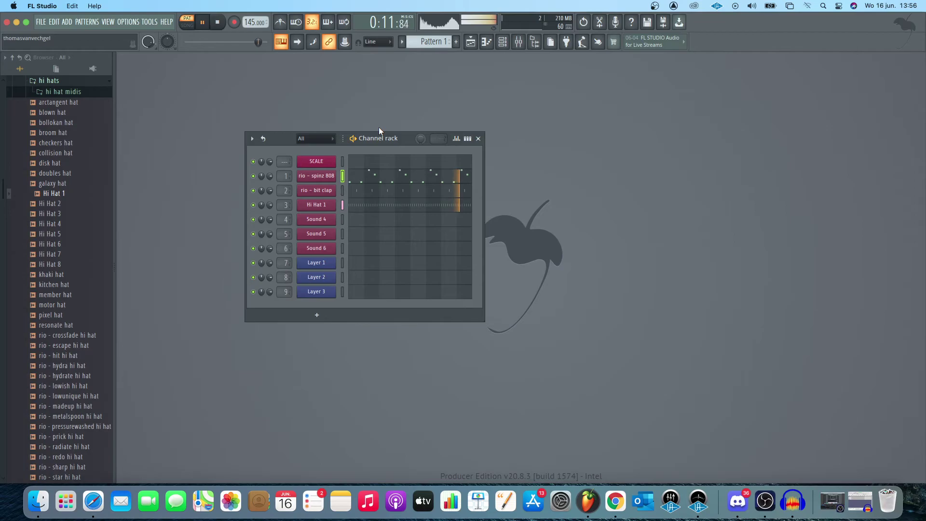
- Stop playback and bring up the mixer
key(space)
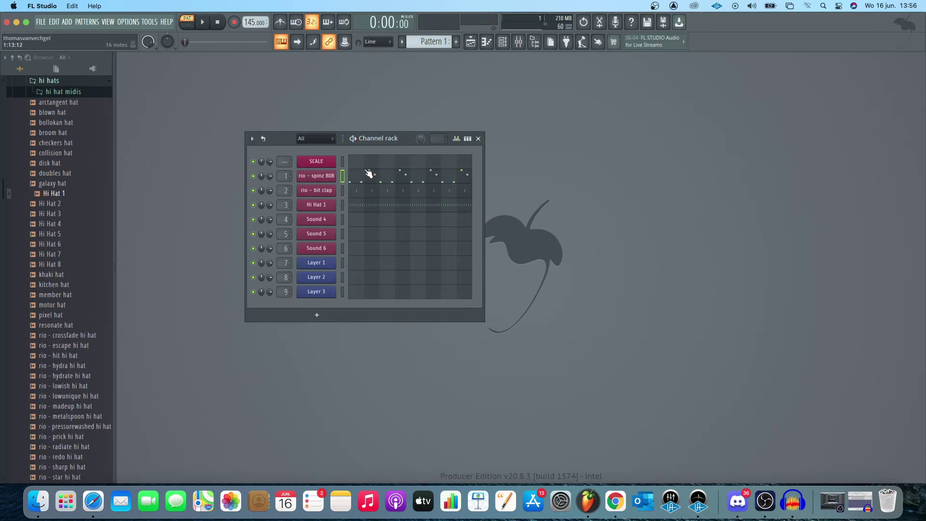
click(518, 42)
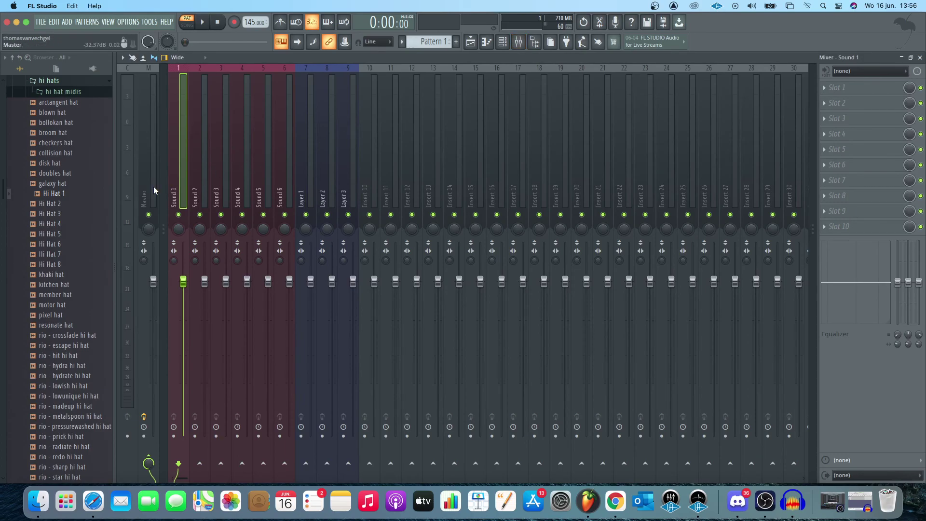